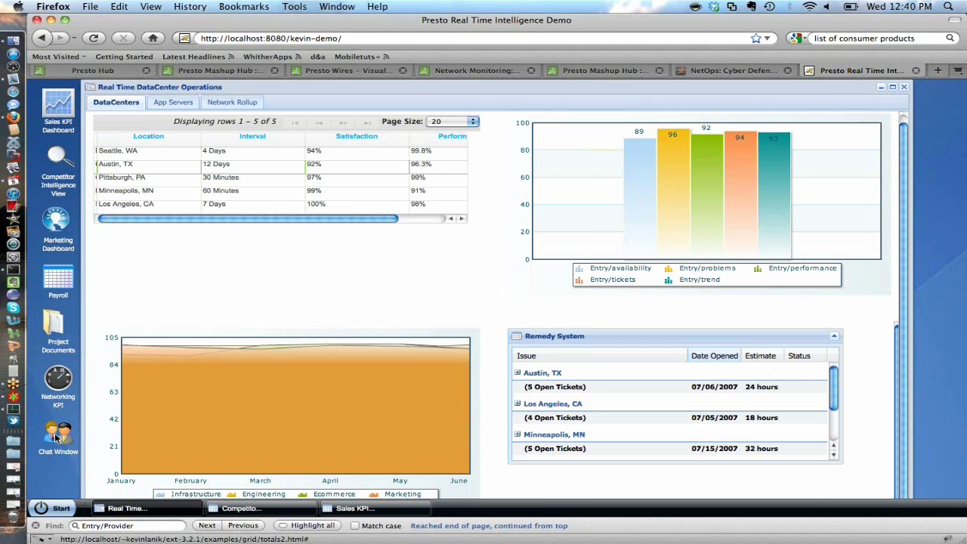
Step: Open the Chat Window with its Online Users friends list beside the datacenter dashboard
click(55, 437)
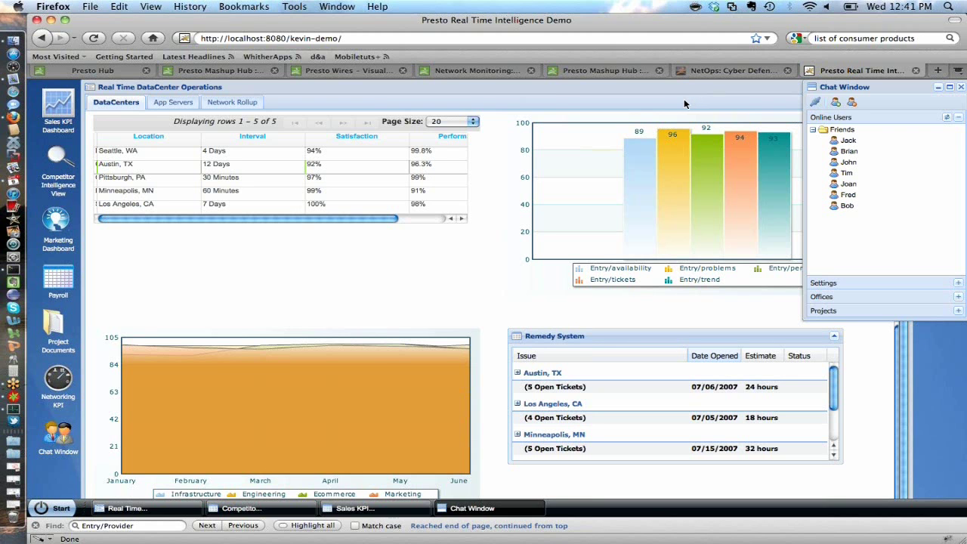
Step: Switch to the App Servers dashboard and filter its linked panels to Siebel
click(181, 106)
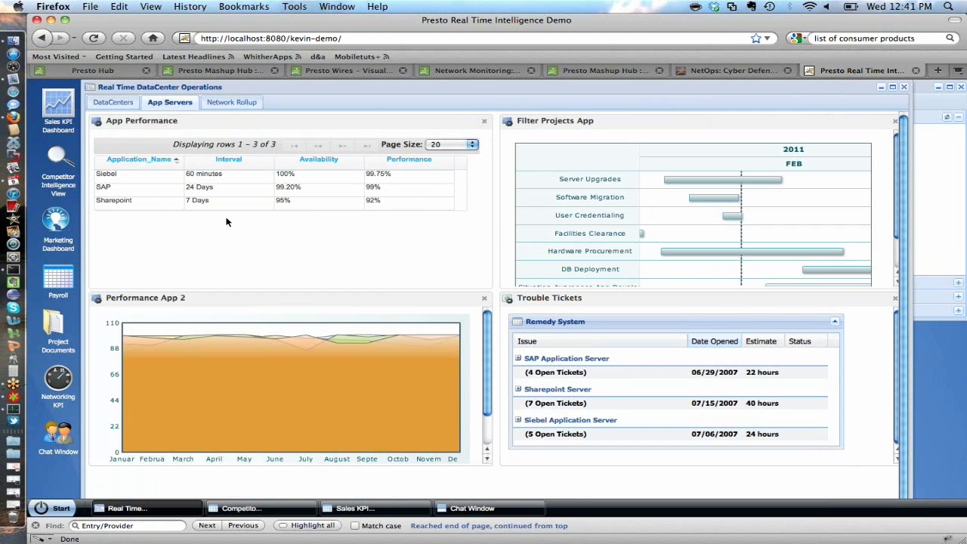
click(128, 174)
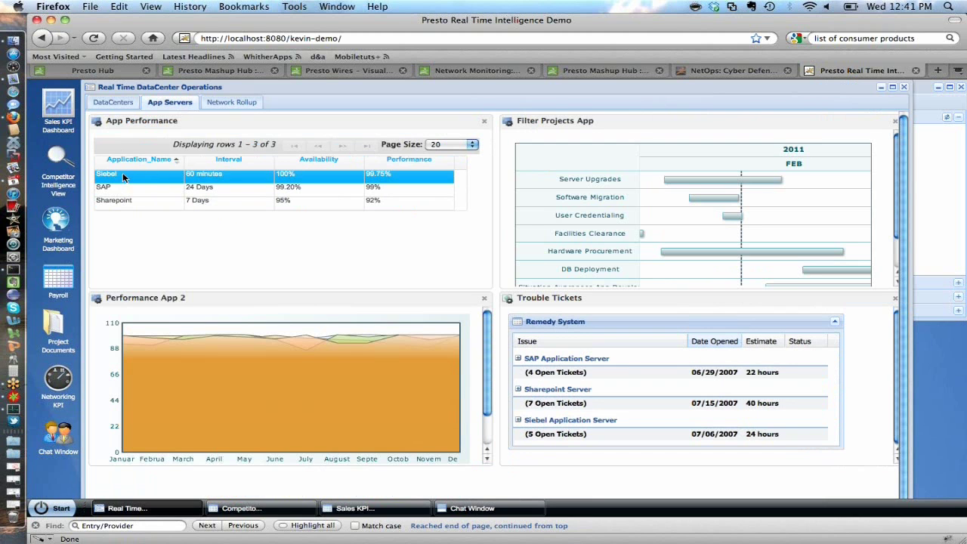
click(123, 174)
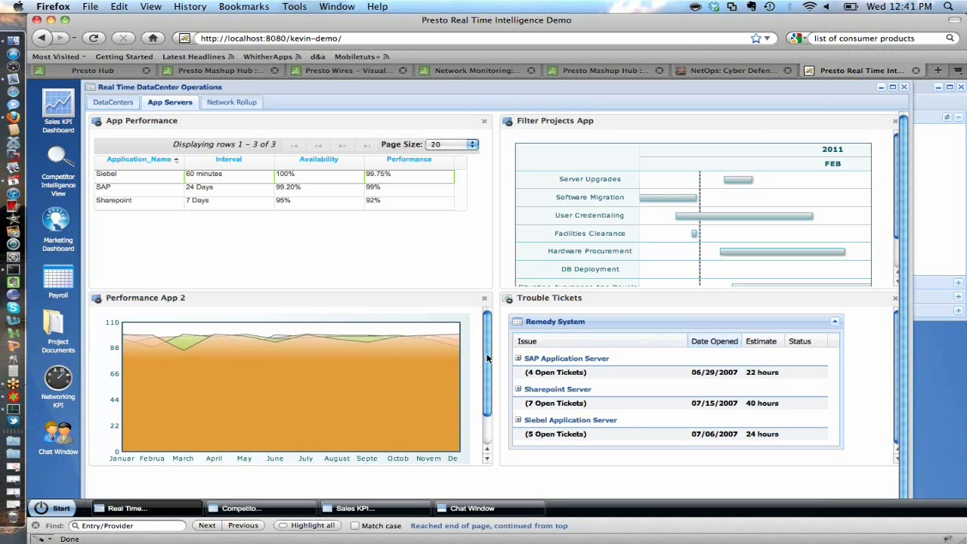
Step: Toggle the Ecommerce series in the Performance App 2 chart
scroll(487, 358, down, 3)
click(340, 444)
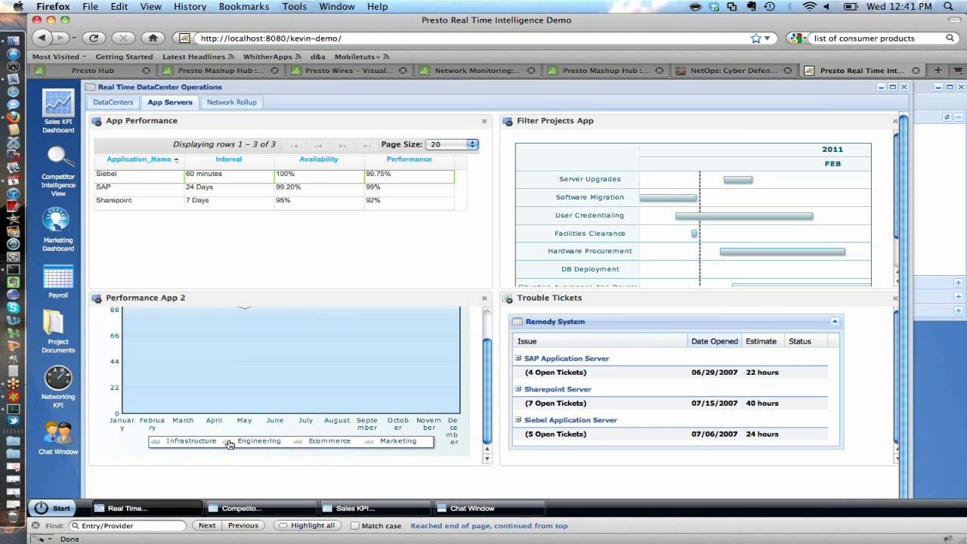
scroll(486, 321, up, 3)
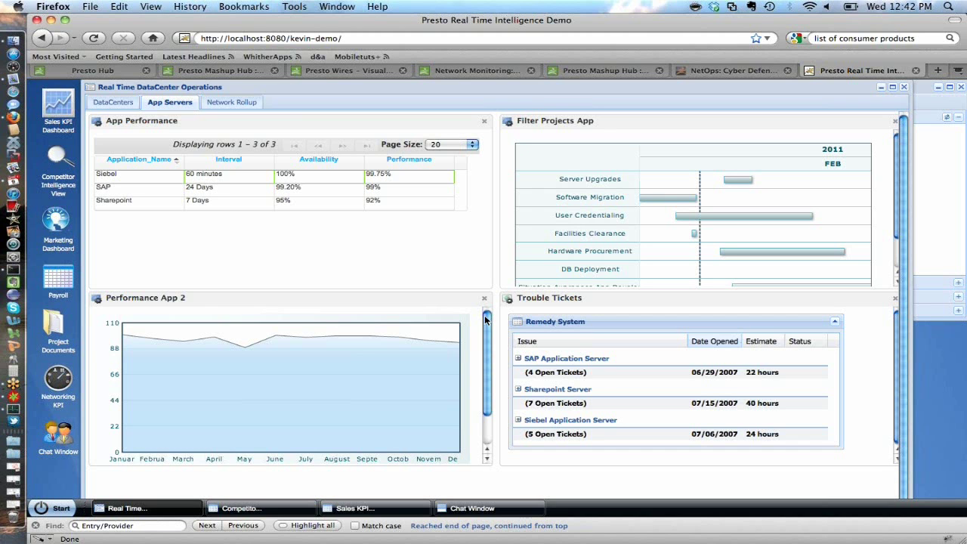
click(518, 359)
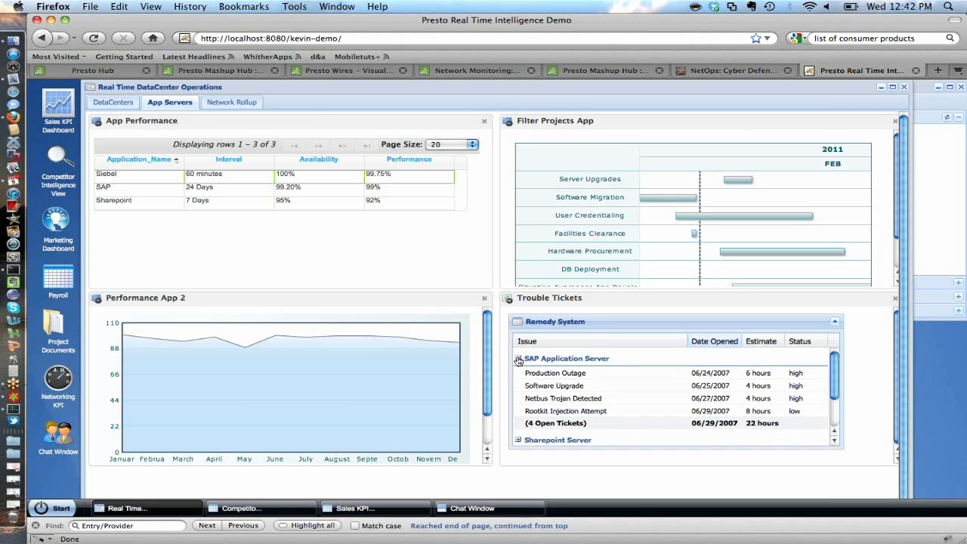
click(518, 360)
click(519, 360)
click(519, 359)
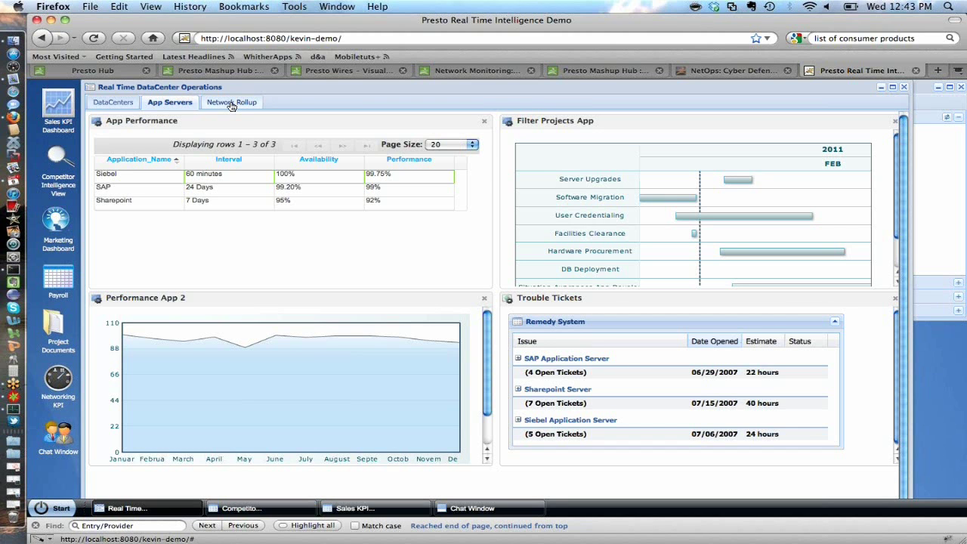
Step: On the Network Rollup map, plot Datacenters, Business Units and Offices from the Hardware List
click(232, 104)
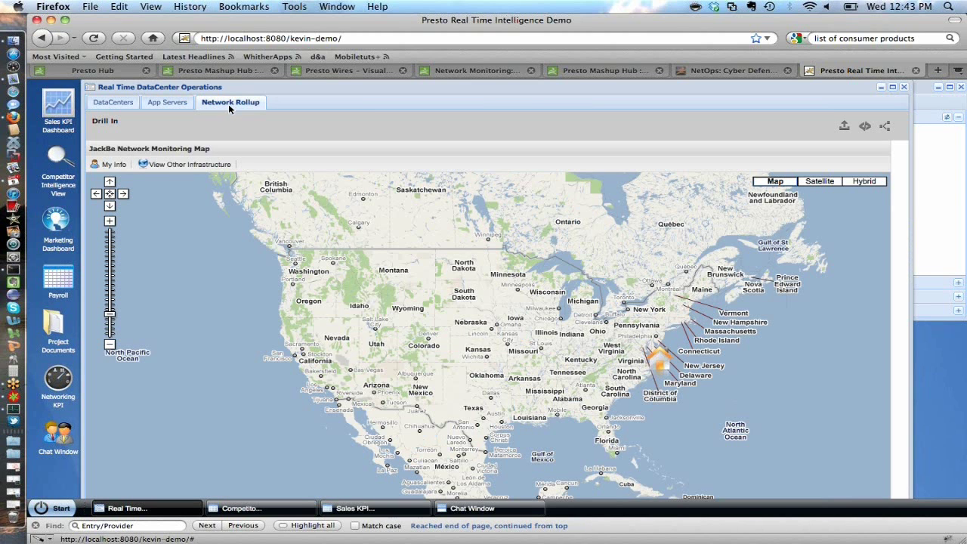
click(189, 165)
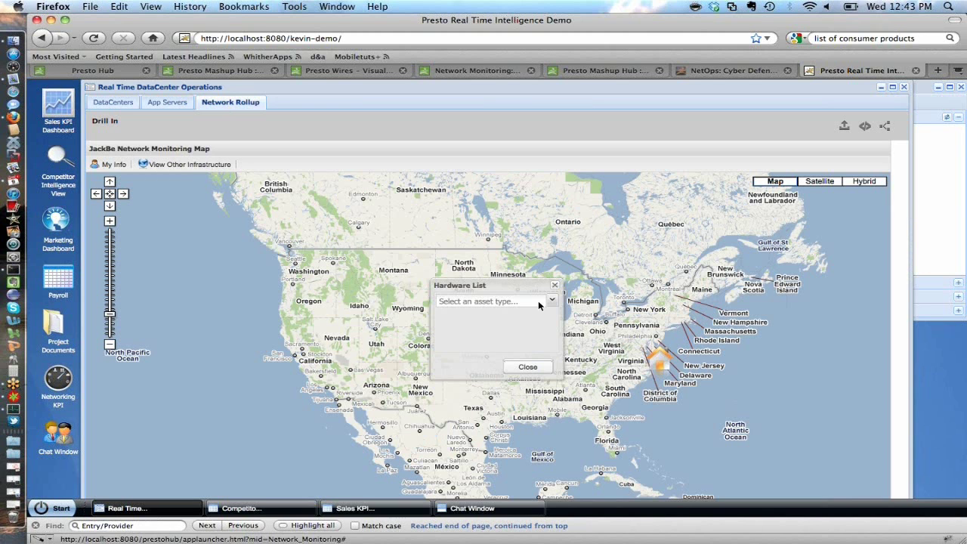
click(552, 300)
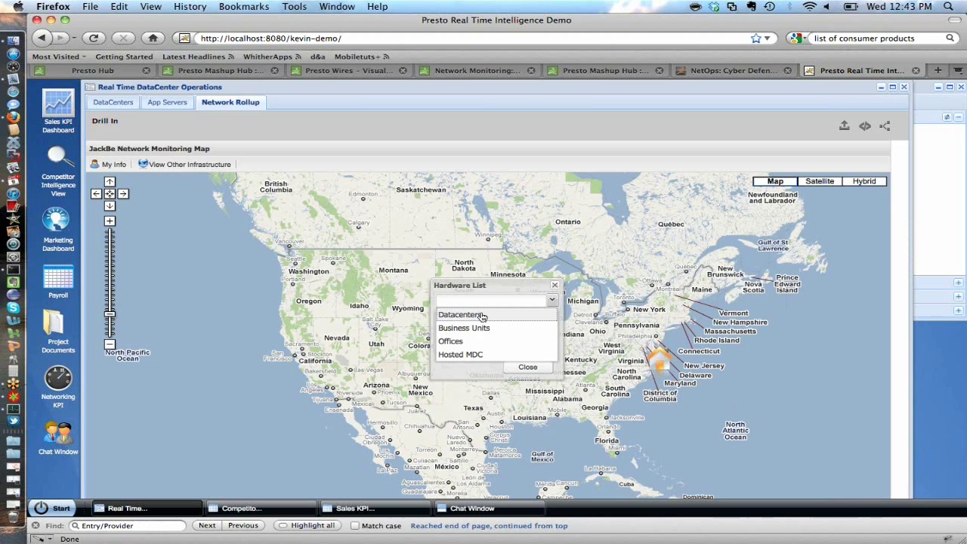
click(482, 316)
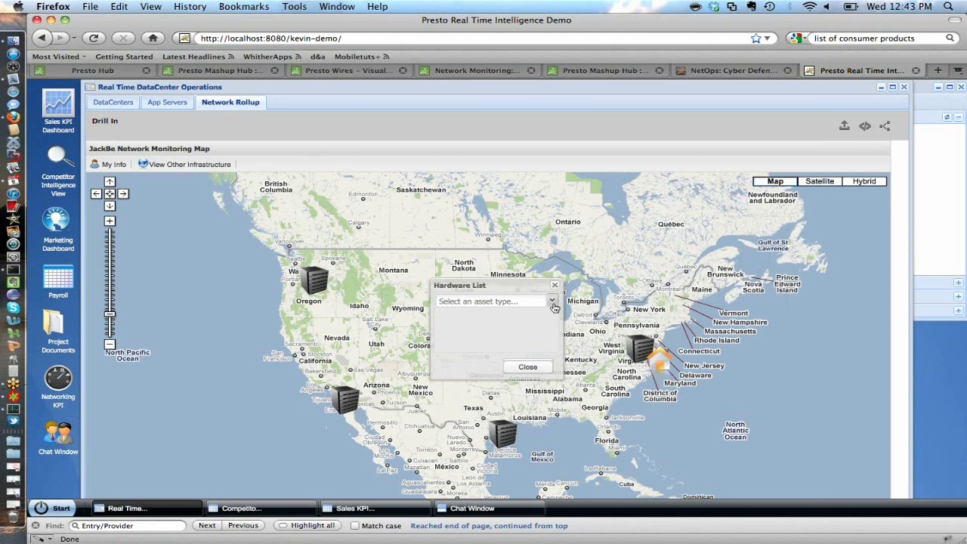
click(552, 302)
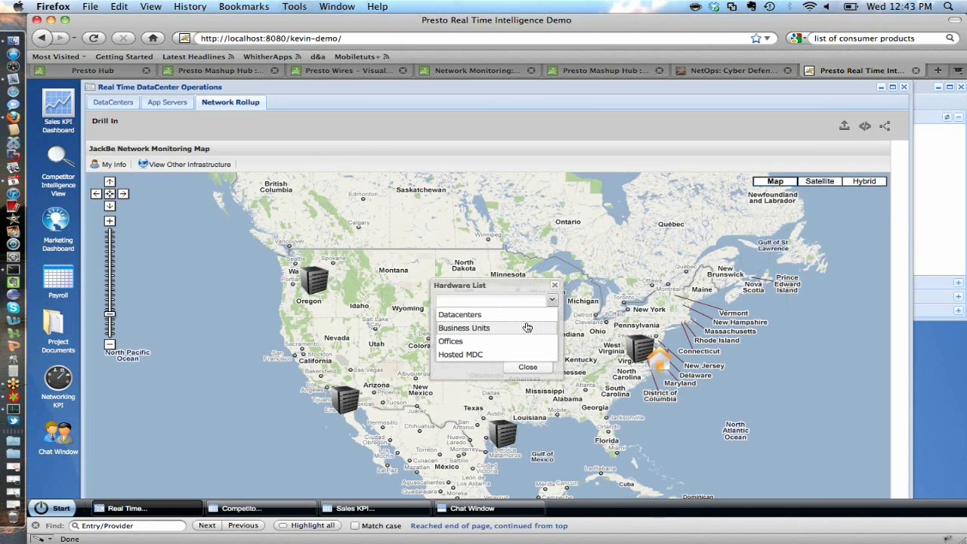
click(527, 327)
click(185, 164)
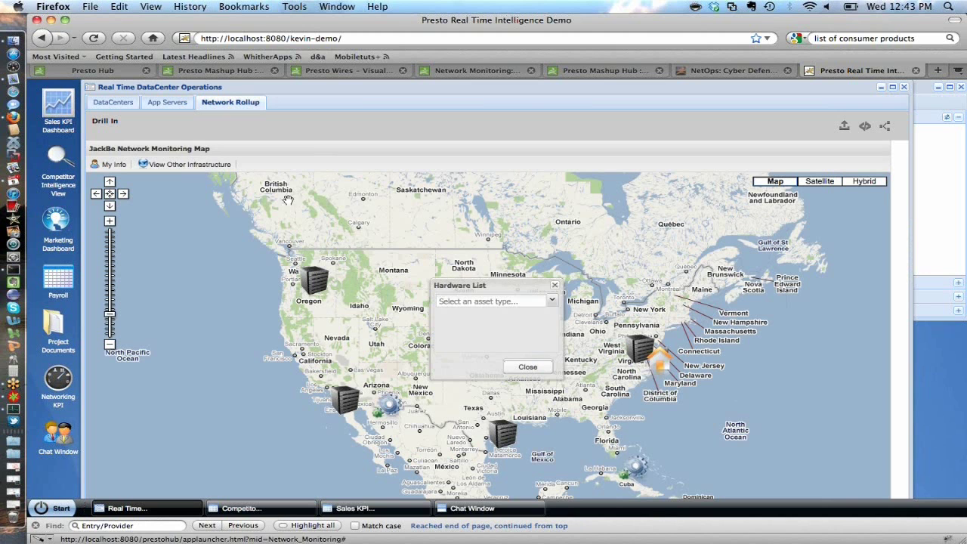
click(554, 304)
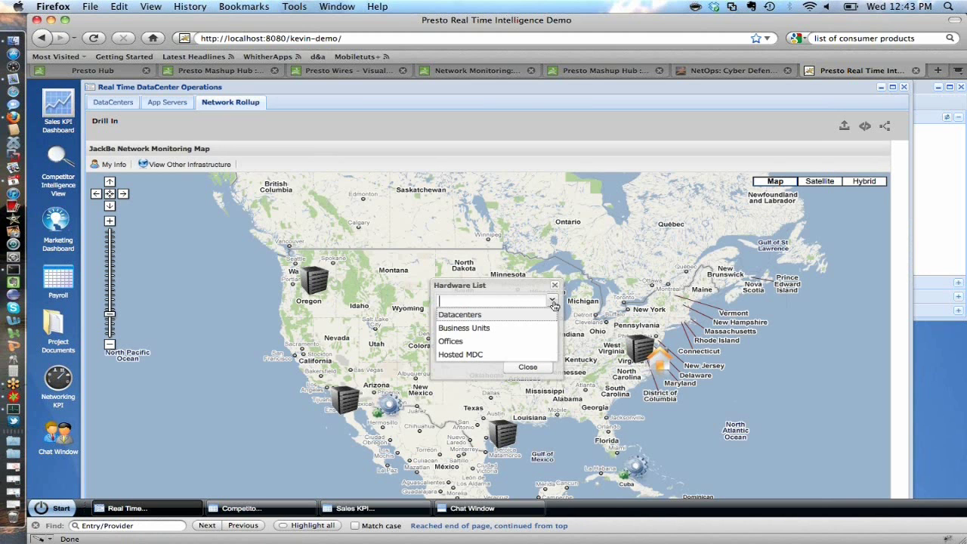
click(509, 341)
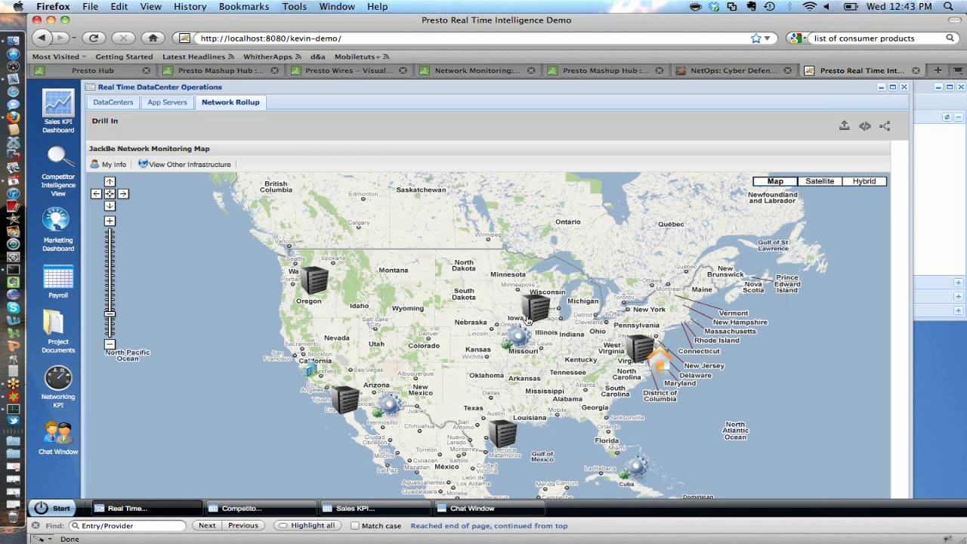
Step: View server metrics for the Minneapolis and Los Angeles datacenters, then close them
click(533, 312)
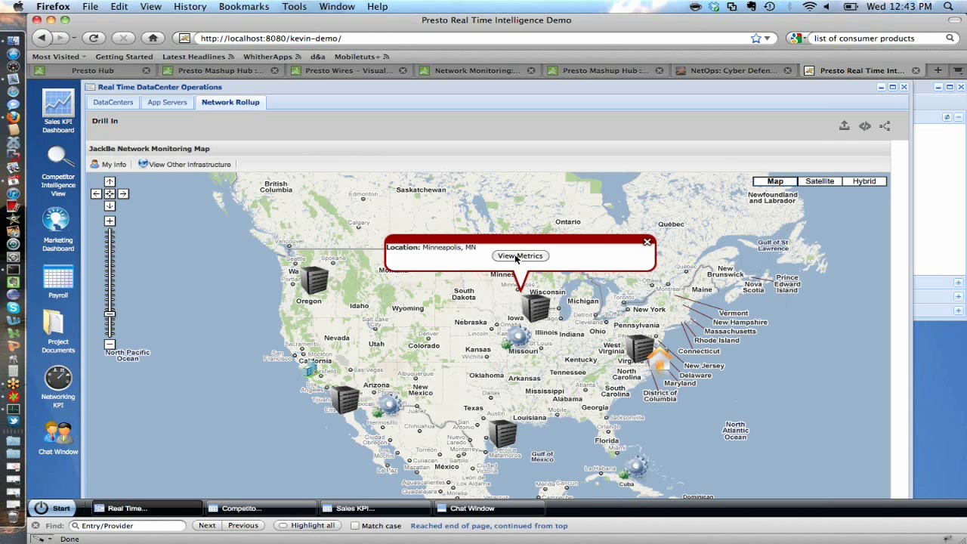
click(520, 256)
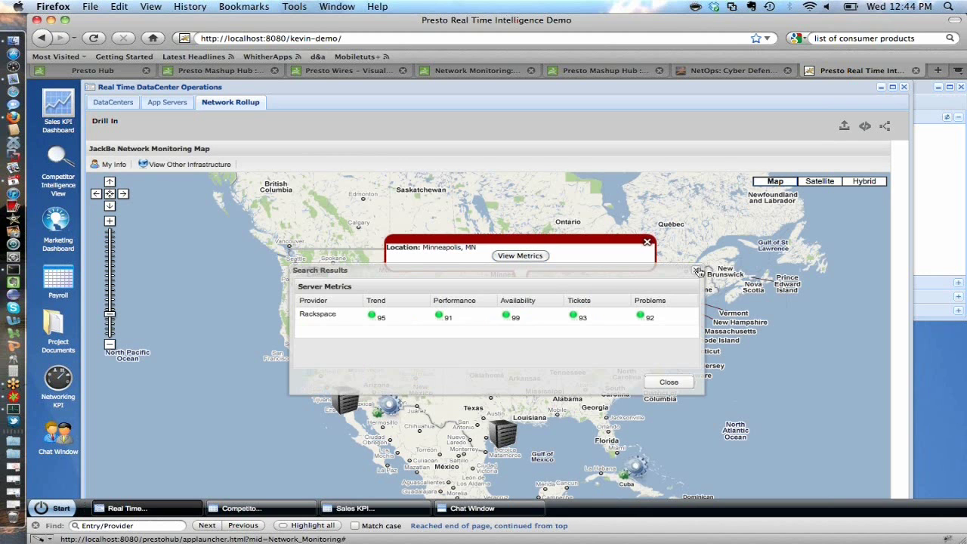
click(695, 273)
click(347, 399)
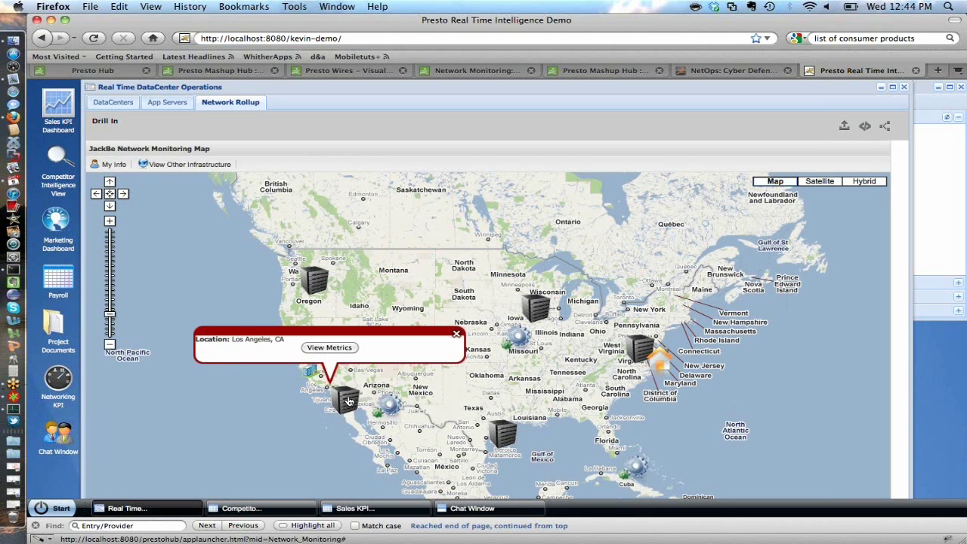
click(329, 347)
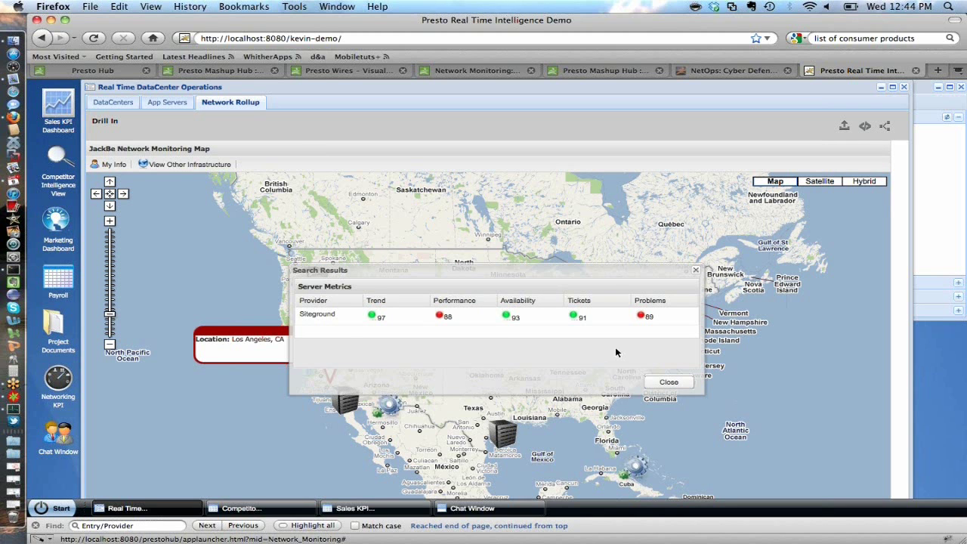
click(696, 270)
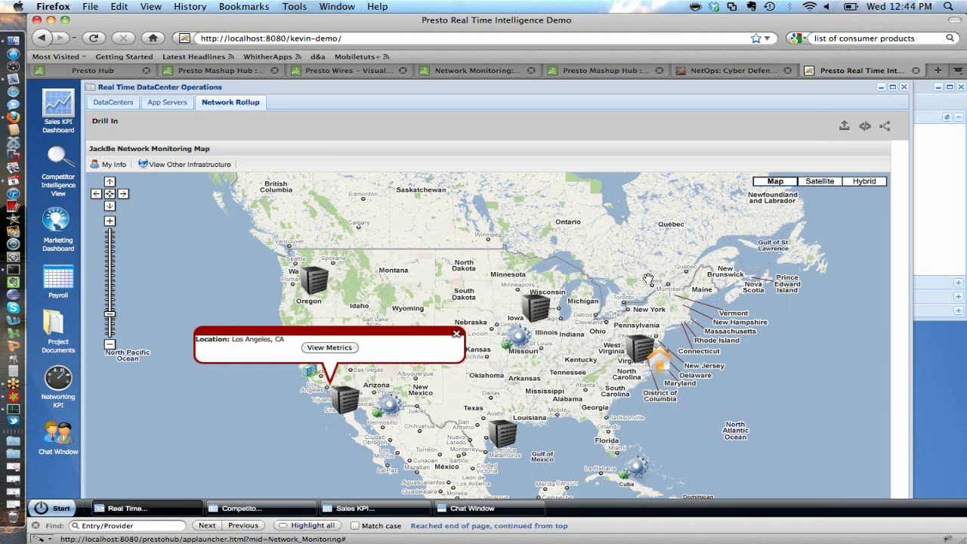
click(456, 335)
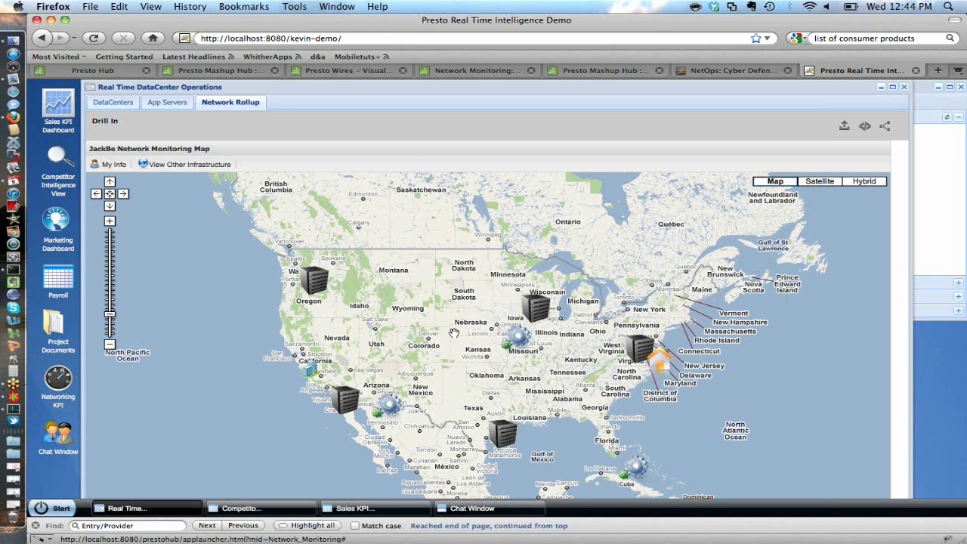
Step: View the SAP app server metrics for Omaha, then close its popups
click(517, 340)
click(505, 287)
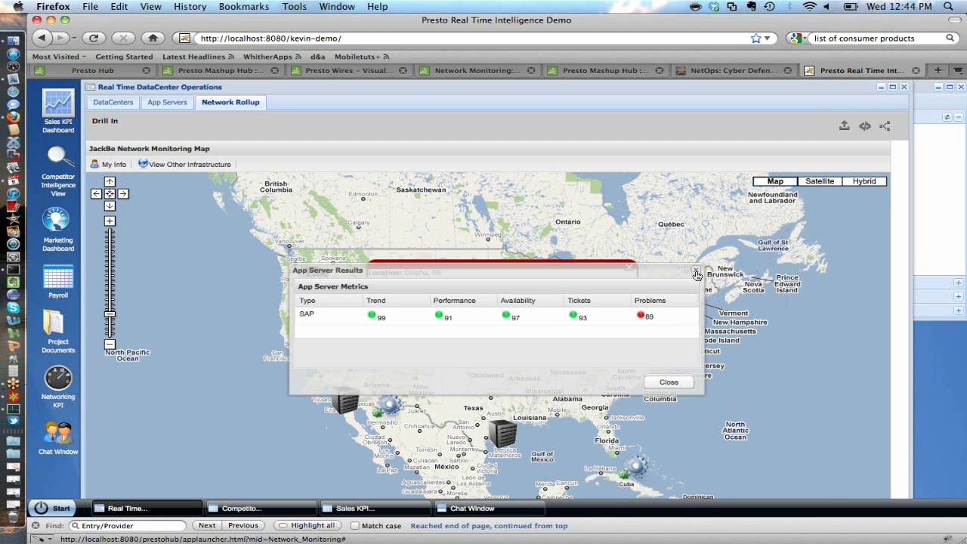
click(696, 273)
click(629, 271)
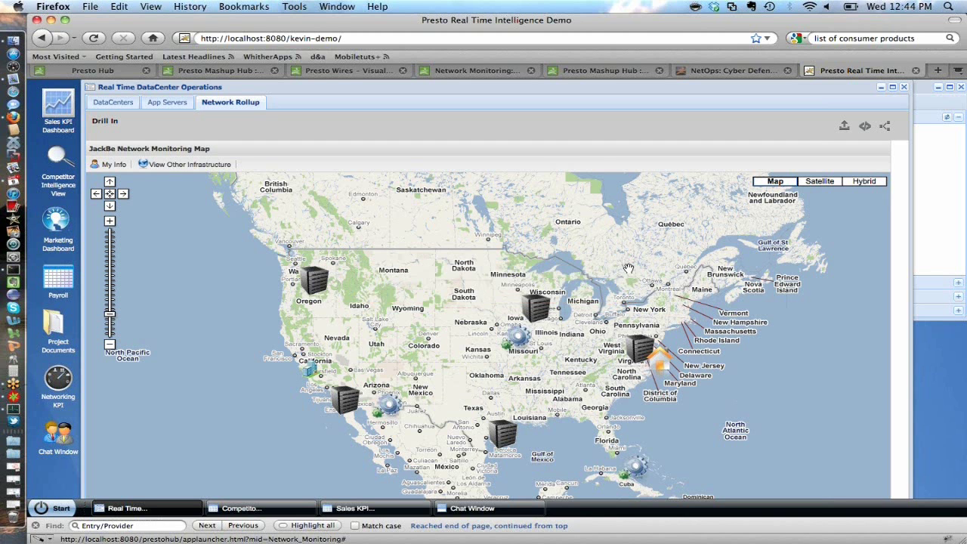
Step: List the Fremont engineering office staff, then close the staff list and California details
click(310, 369)
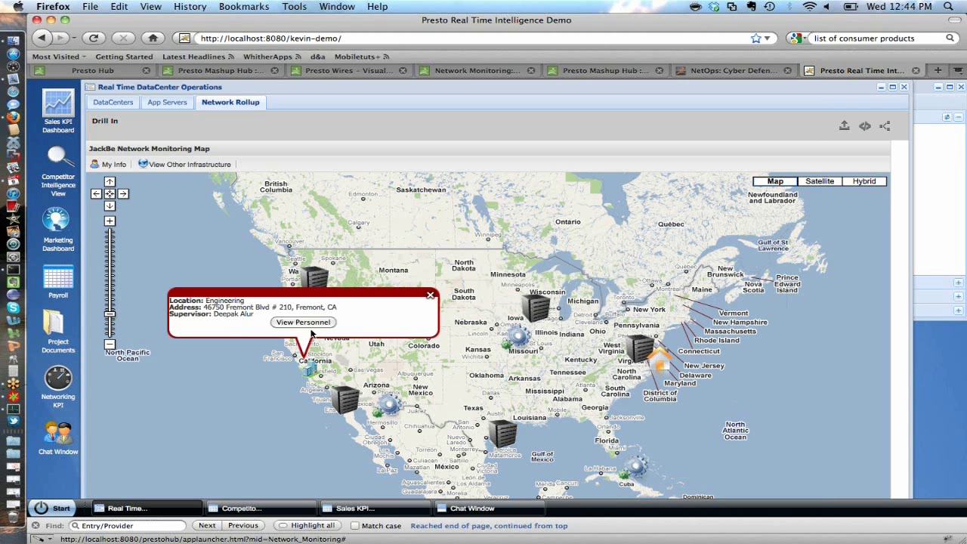
click(303, 322)
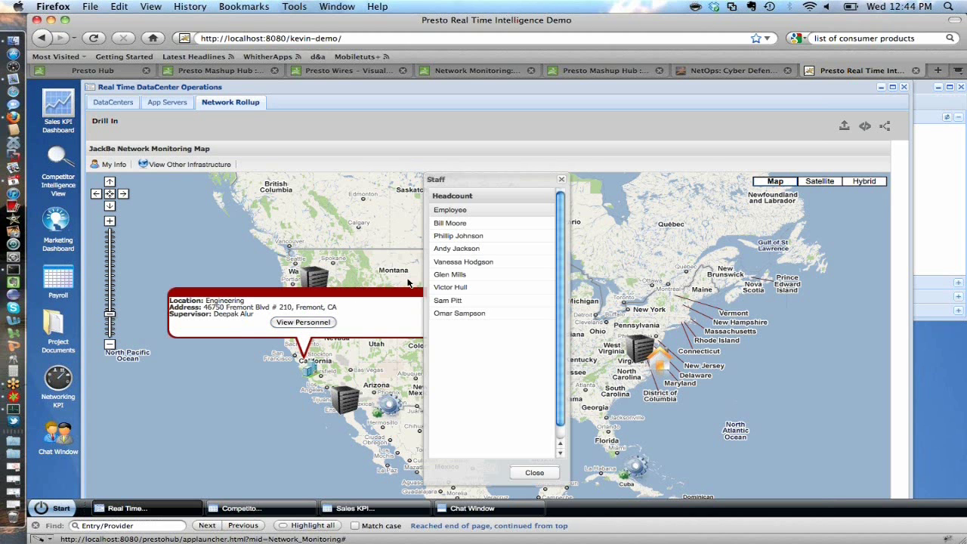
click(561, 179)
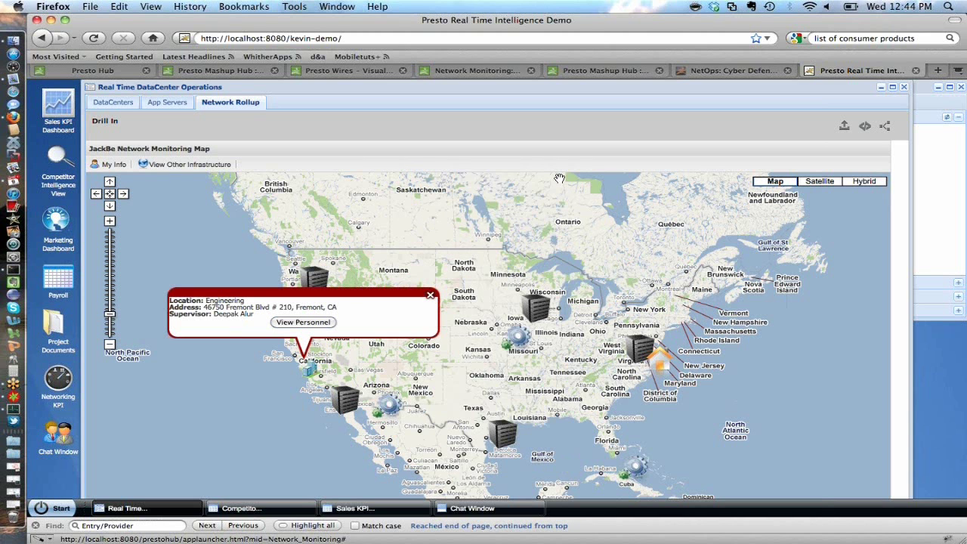
click(431, 296)
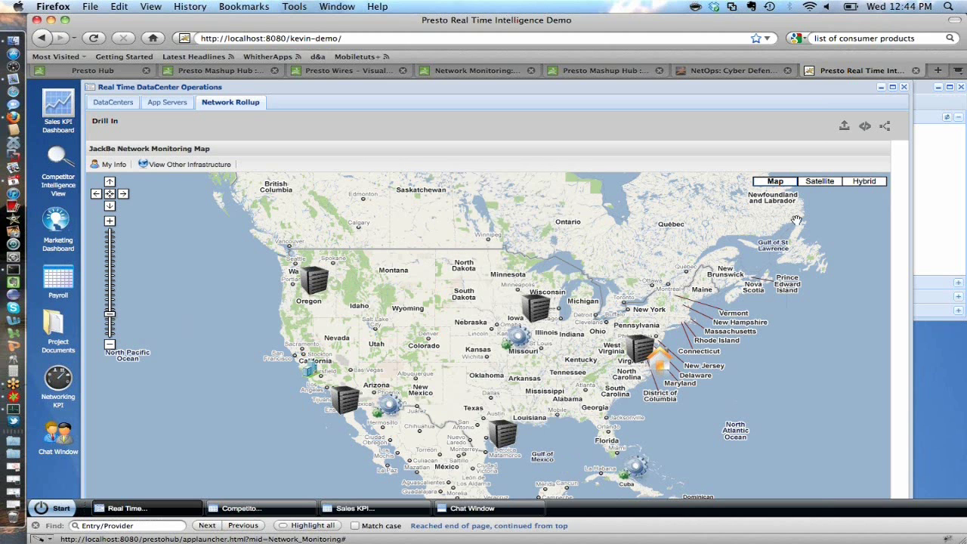
Step: Review the map app's embed code and settings, then close them
click(862, 128)
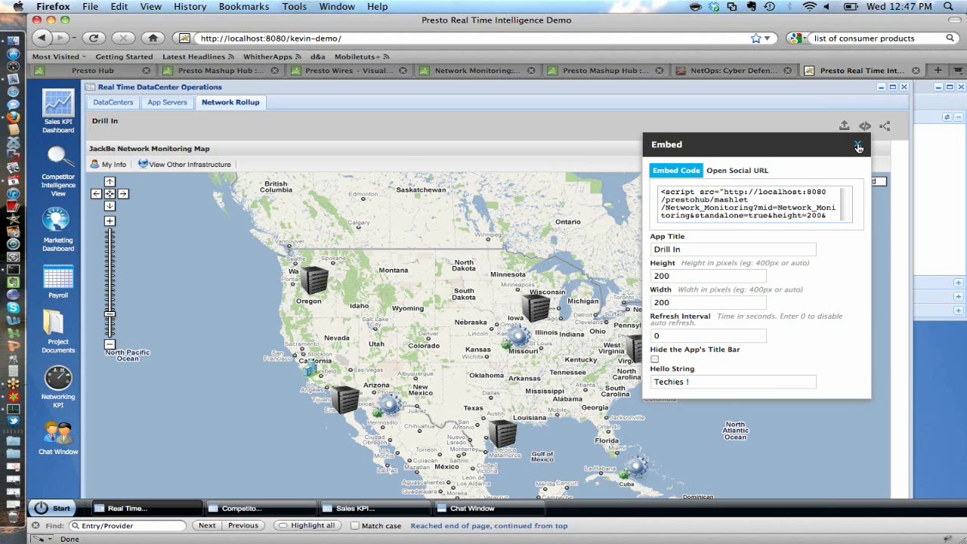
click(858, 146)
Step: Open the map app's sharing options, then close the Real Time DataCenter Operations window
click(885, 127)
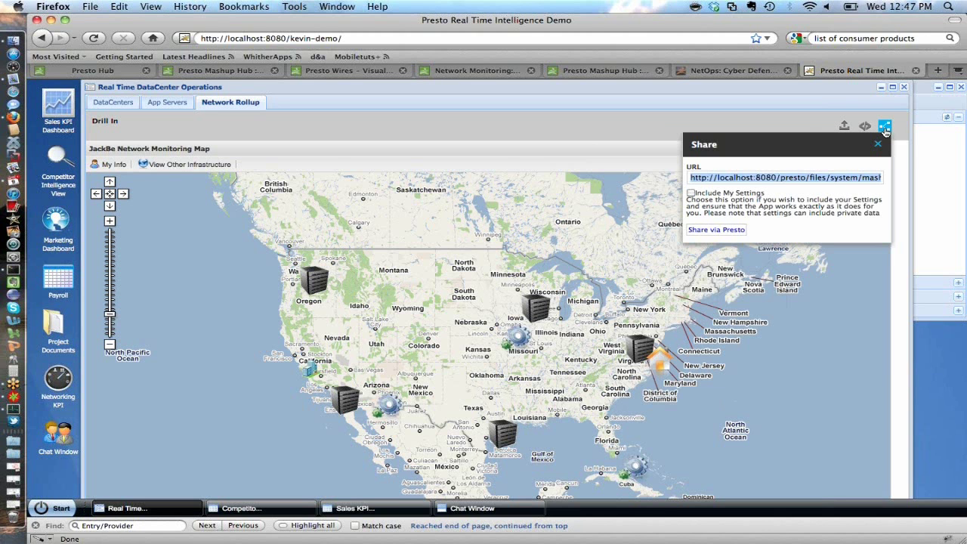
click(906, 89)
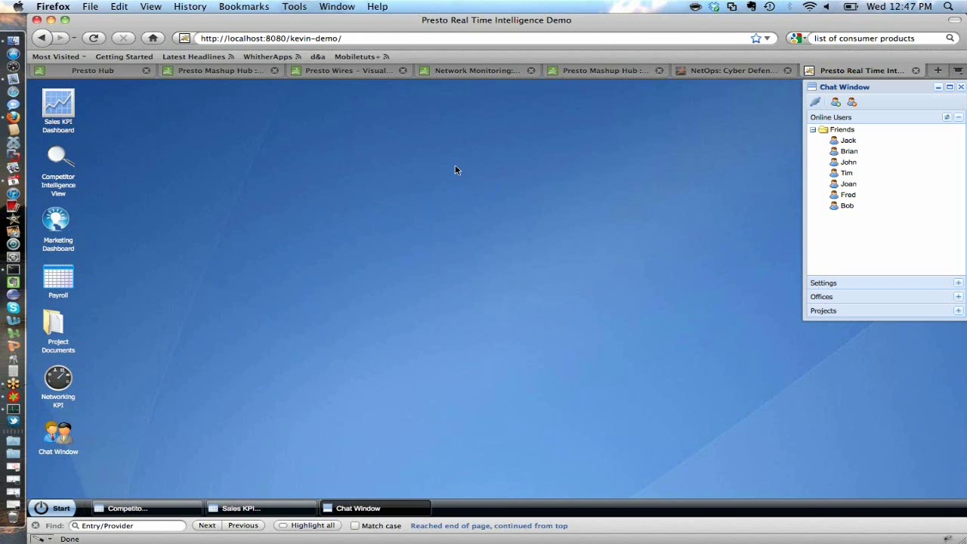
Step: Switch to Presto Wires to show the AppServer_Filter mashup
click(352, 73)
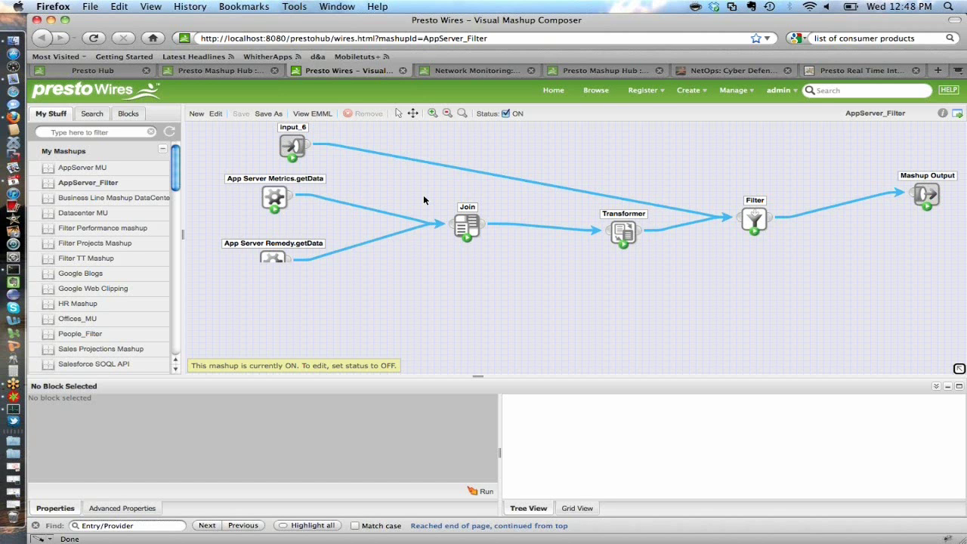
Step: Start a new mashup with an AppServer_Filter.runMashup block moved toward the canvas centre
click(195, 114)
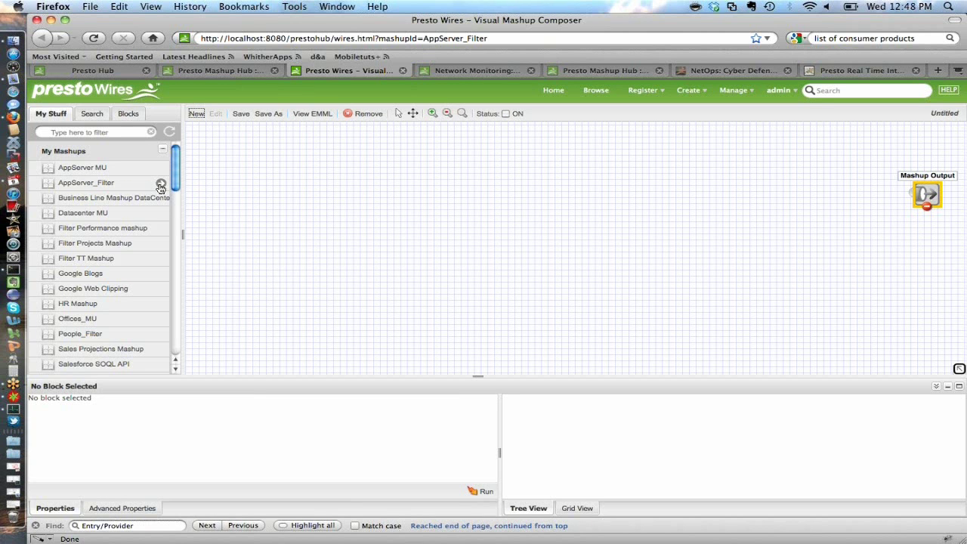
click(160, 187)
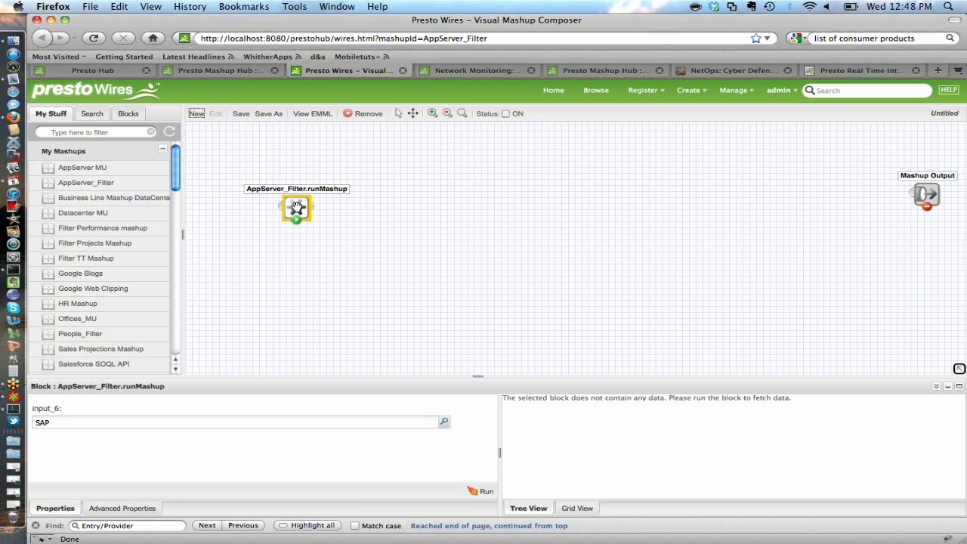
drag(310, 200, 414, 194)
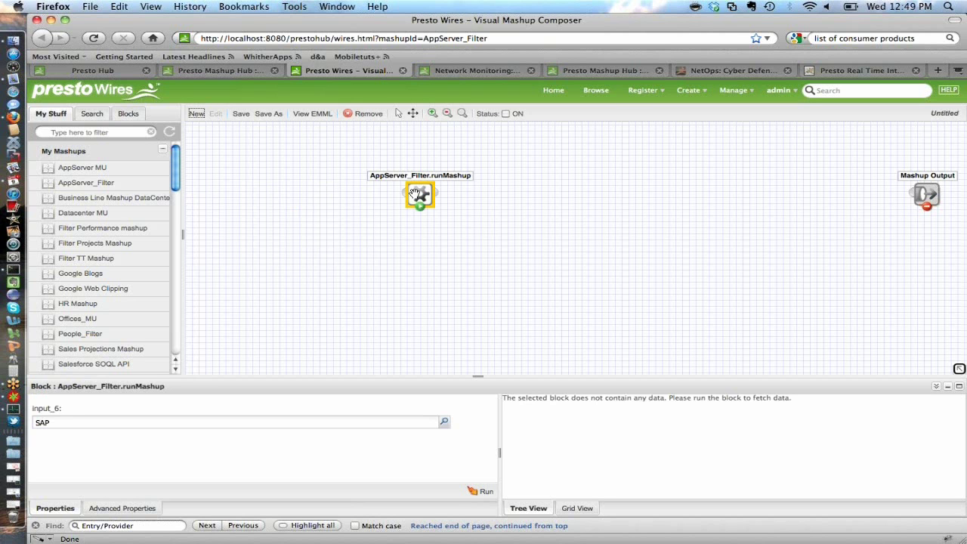
click(126, 114)
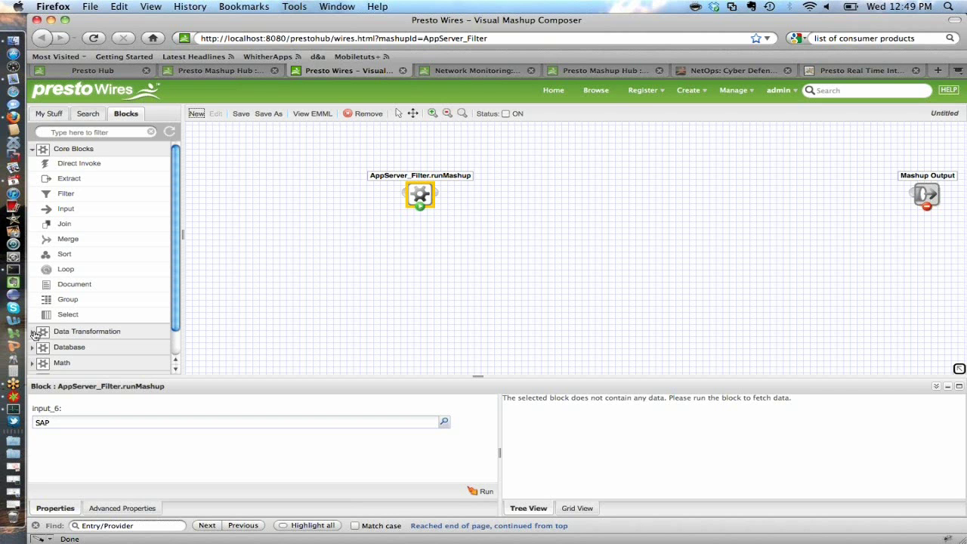
Step: Add a SharePoint List block, expand Data Transformation, then switch to the Presto Mashboard
scroll(172, 353, down, 1)
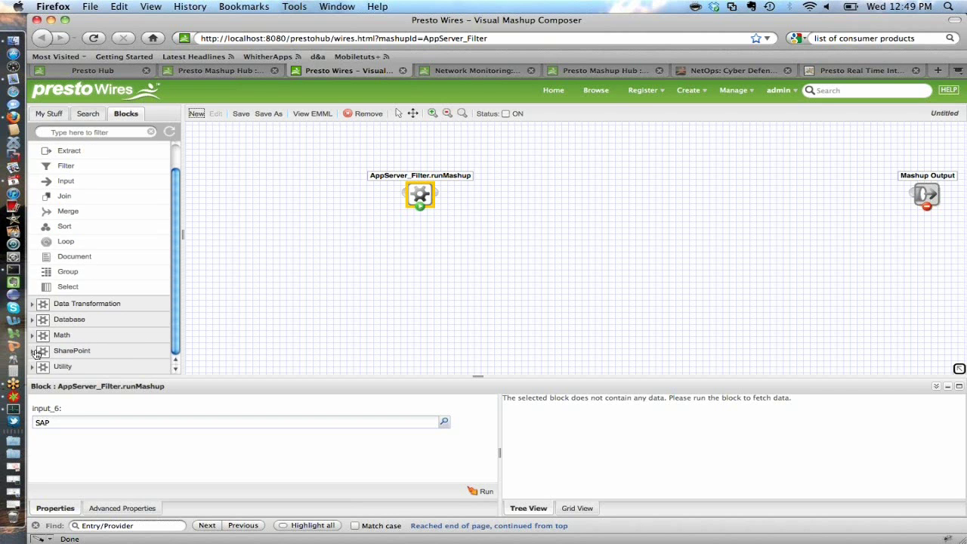
click(127, 352)
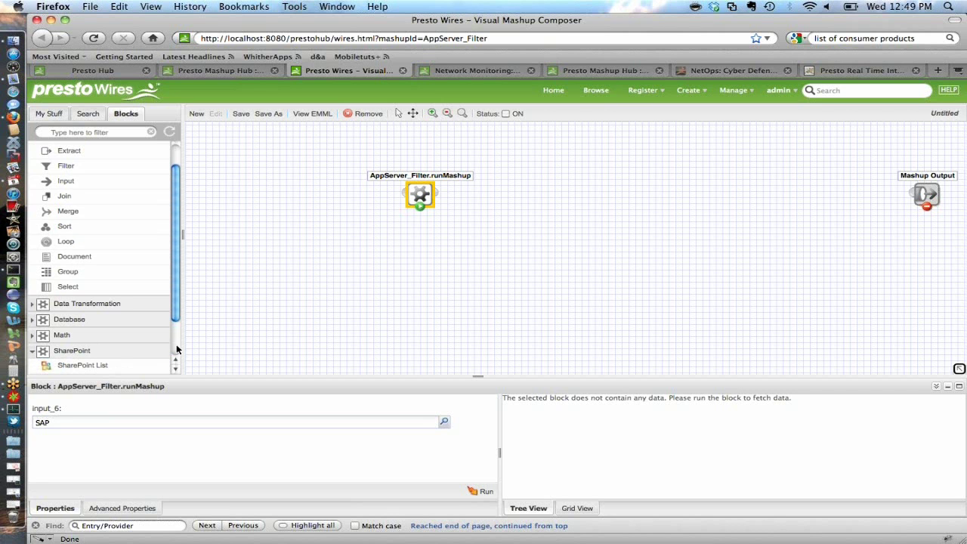
scroll(176, 350, down, 2)
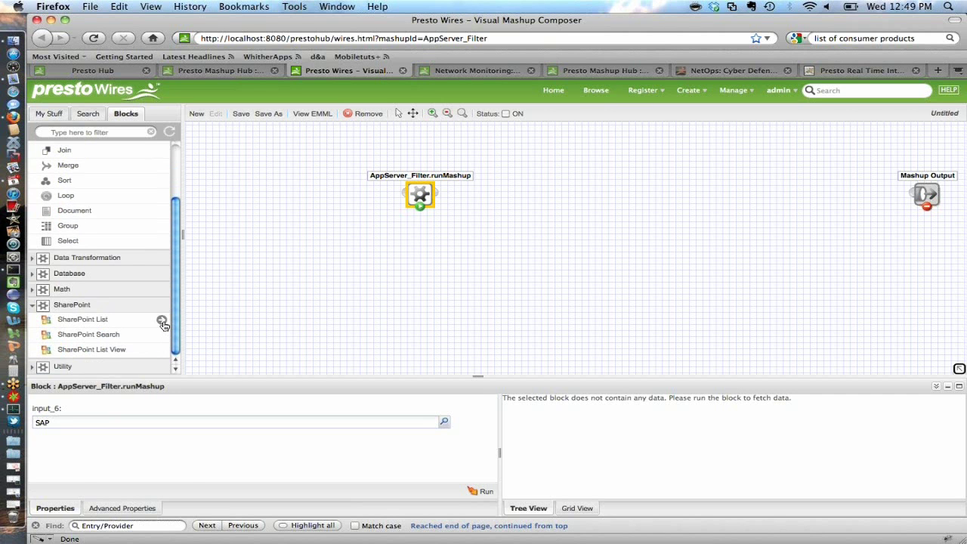
click(164, 325)
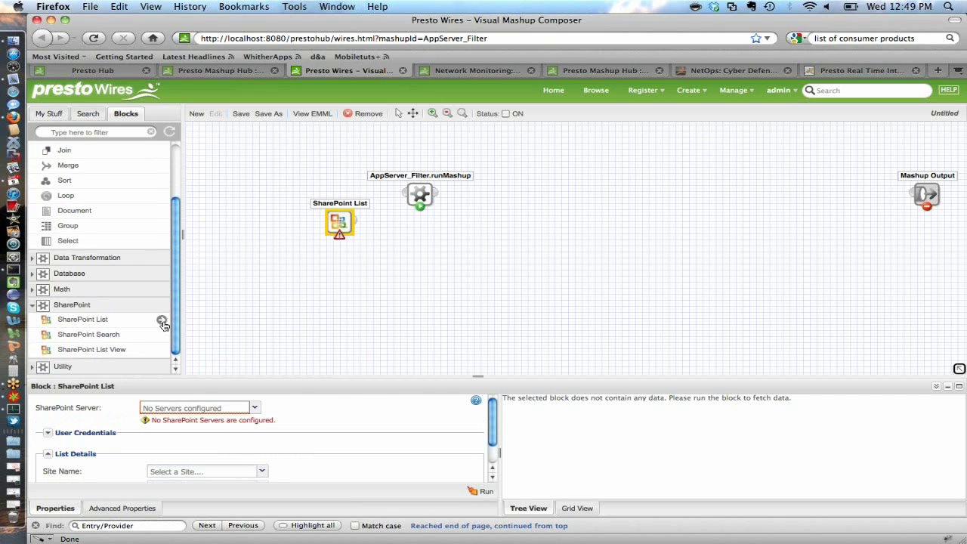
click(35, 261)
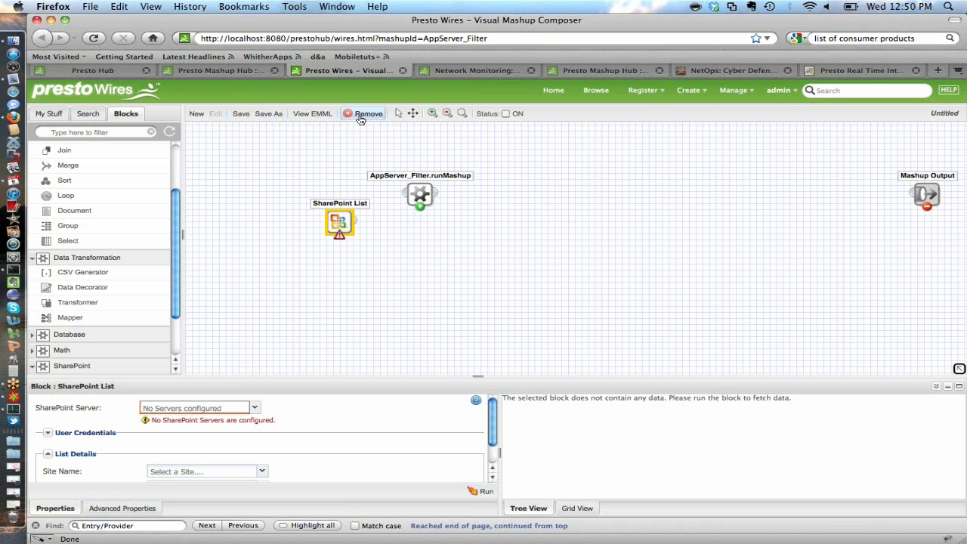
click(214, 72)
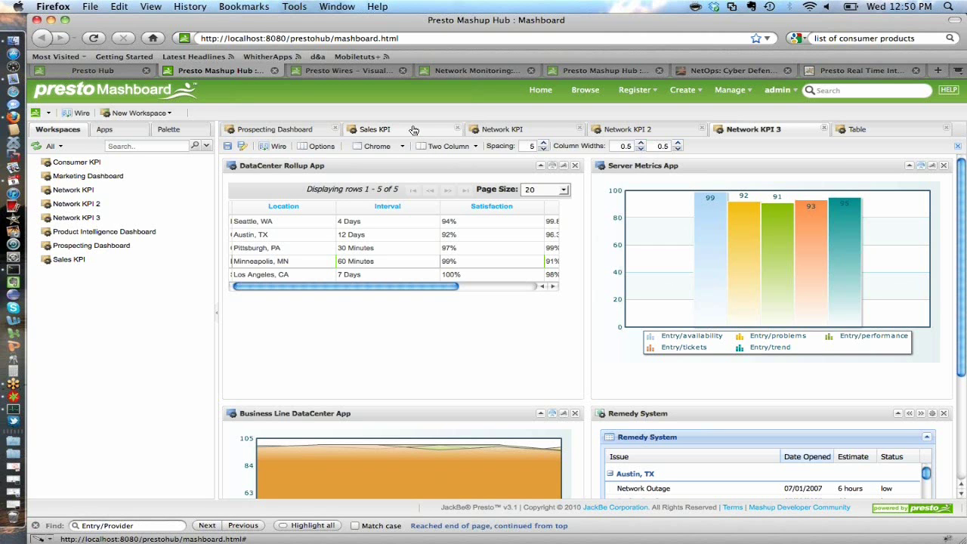
Step: Select the Austin, TX data center so Server Metrics shows 89, 96, 92, 94, 95
click(171, 114)
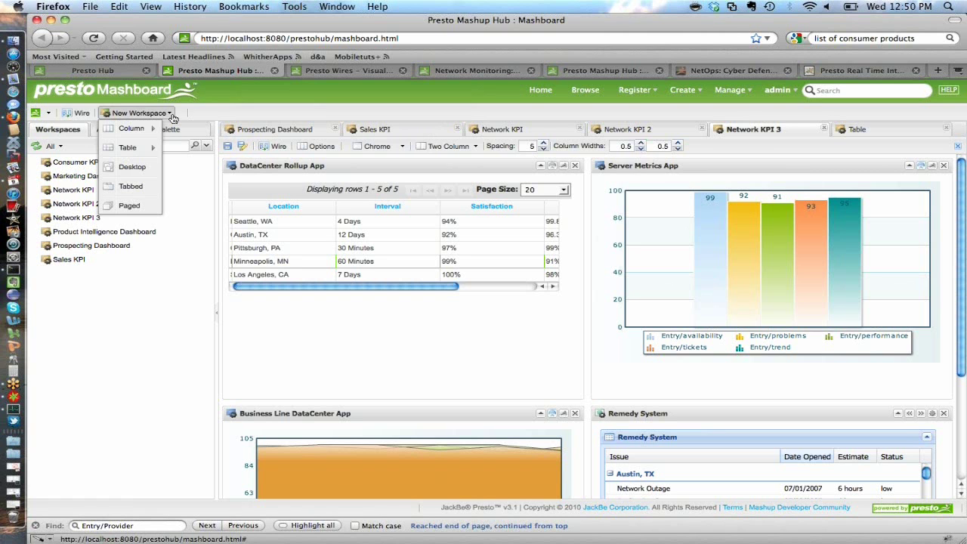
click(206, 108)
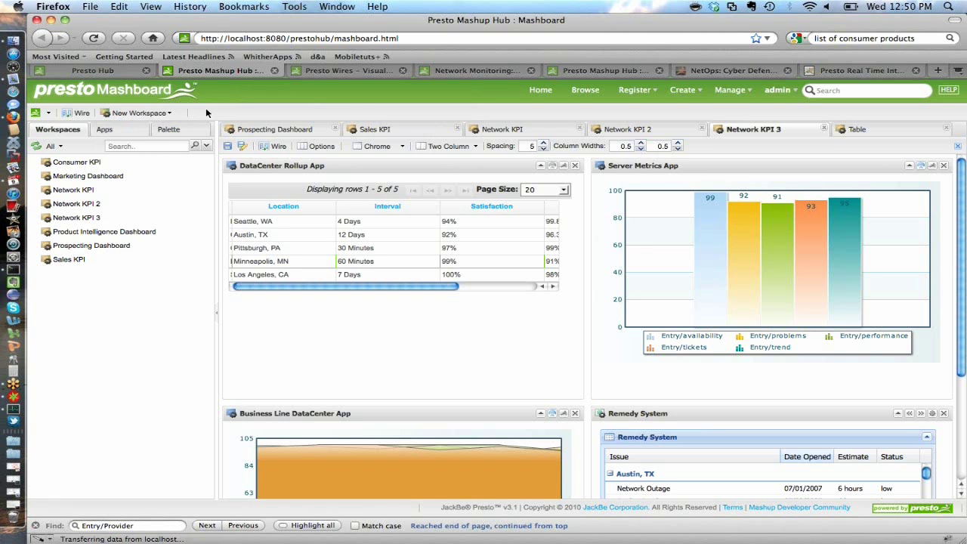
click(106, 130)
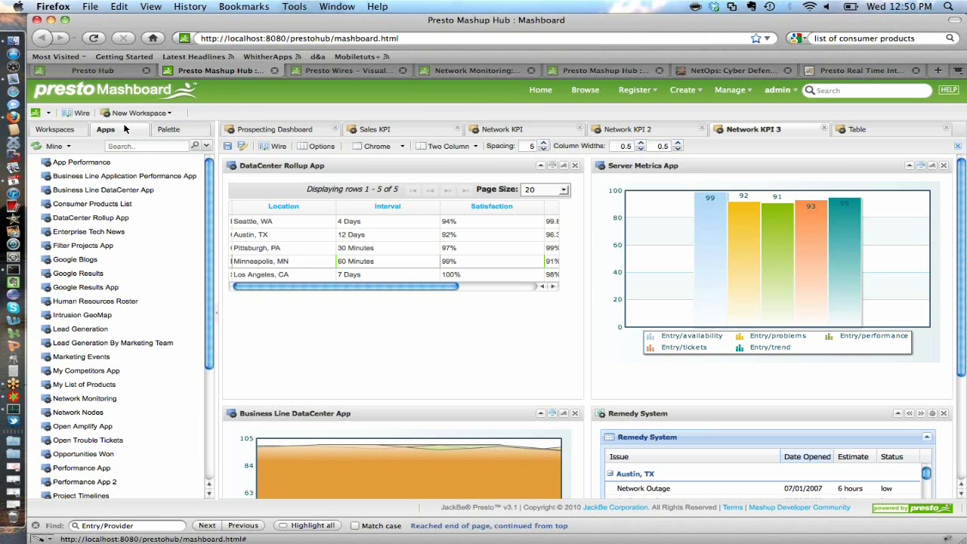
click(281, 235)
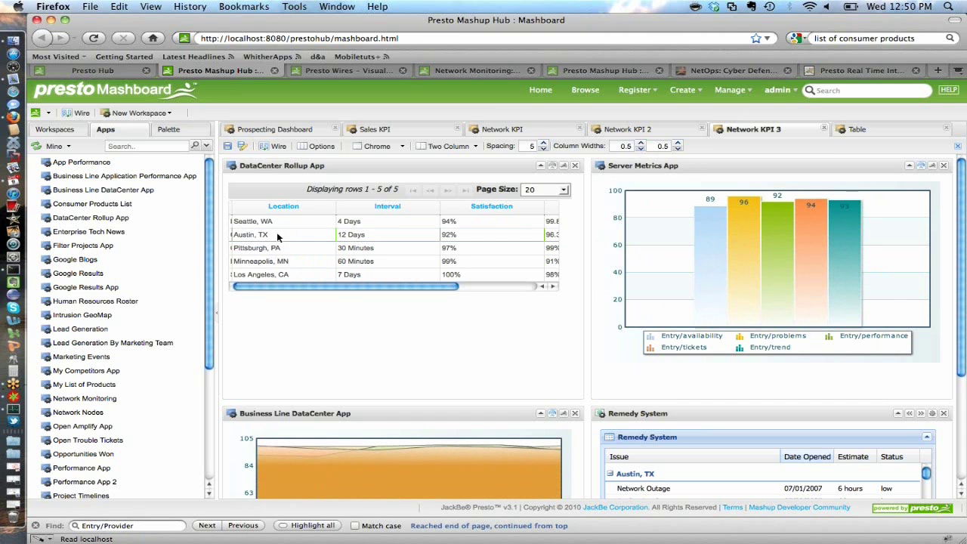
click(272, 148)
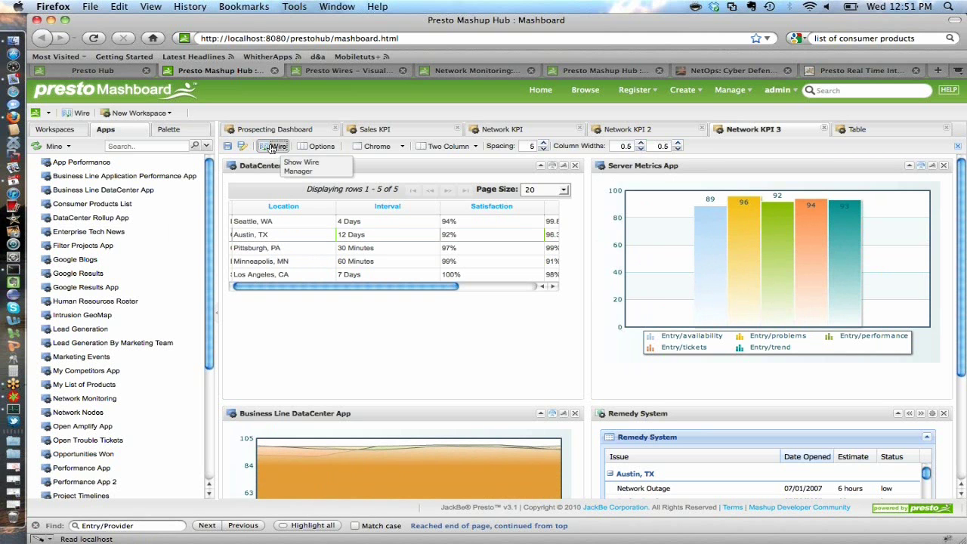
click(272, 148)
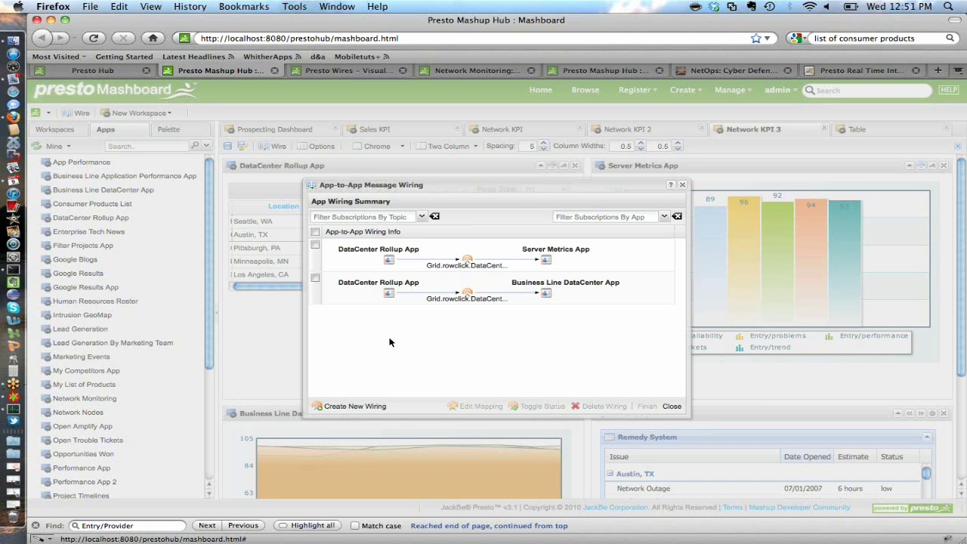
click(345, 300)
click(478, 408)
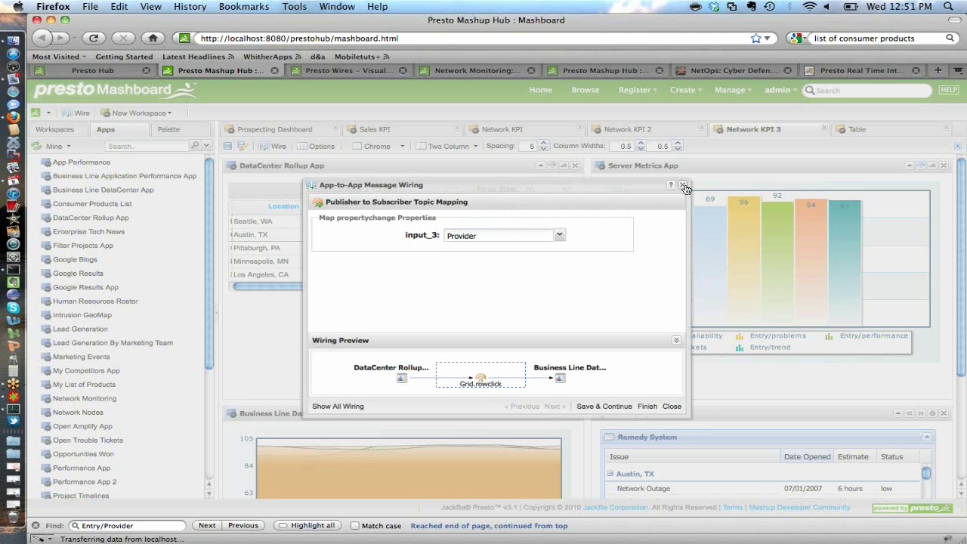
click(671, 407)
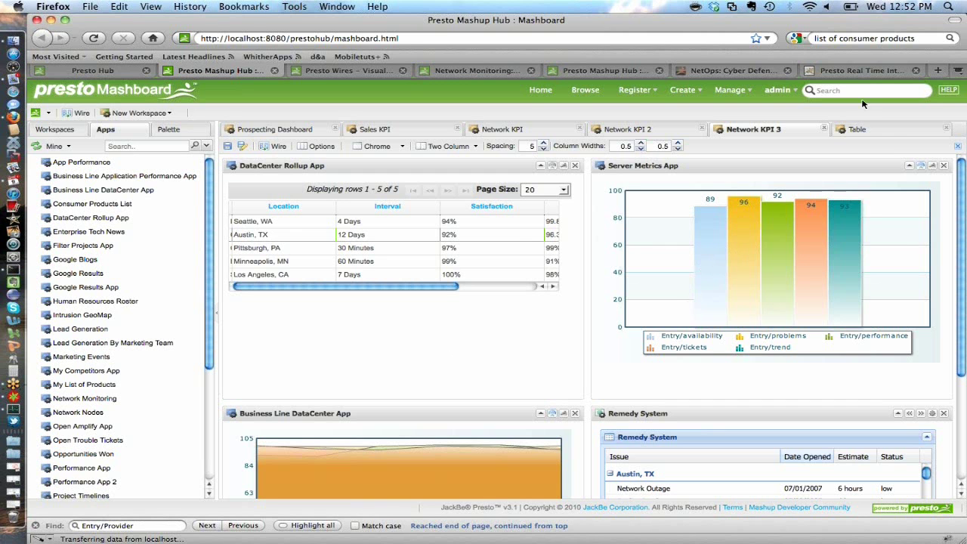
Step: Switch to the Presto Real Time Intelligence Demo tab to show the Chat Window of seven online friends
click(861, 70)
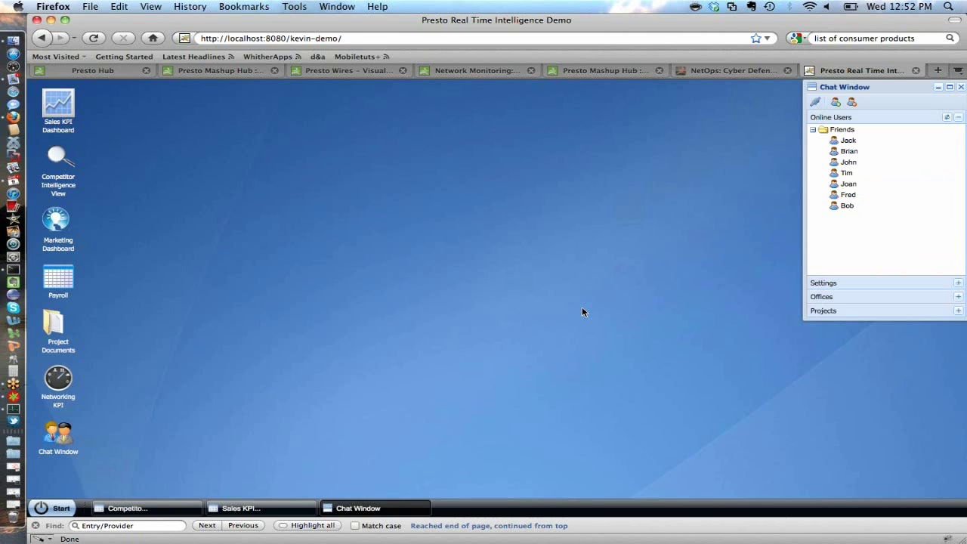